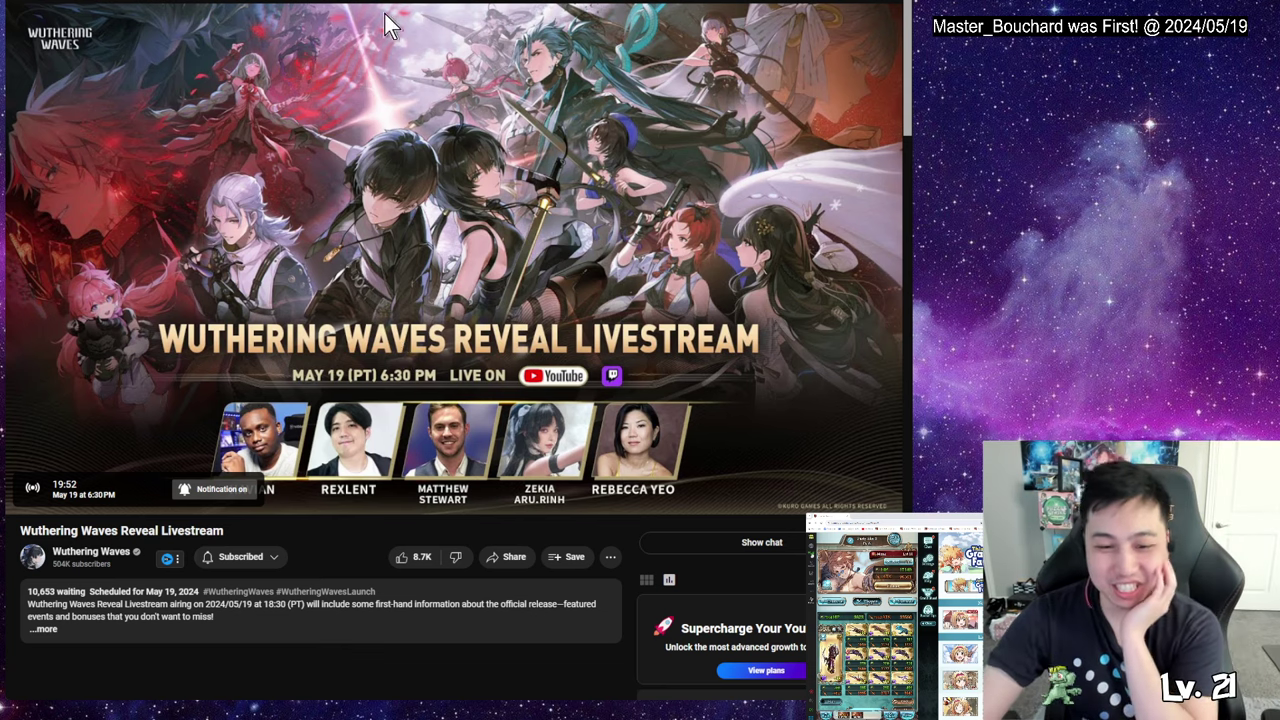
# - Switch from the YouTube livestream tab to the TierMaker Wuthering Waves (1.0) tier list tab
pyautogui.hotkey('ctrl', 'Tab')
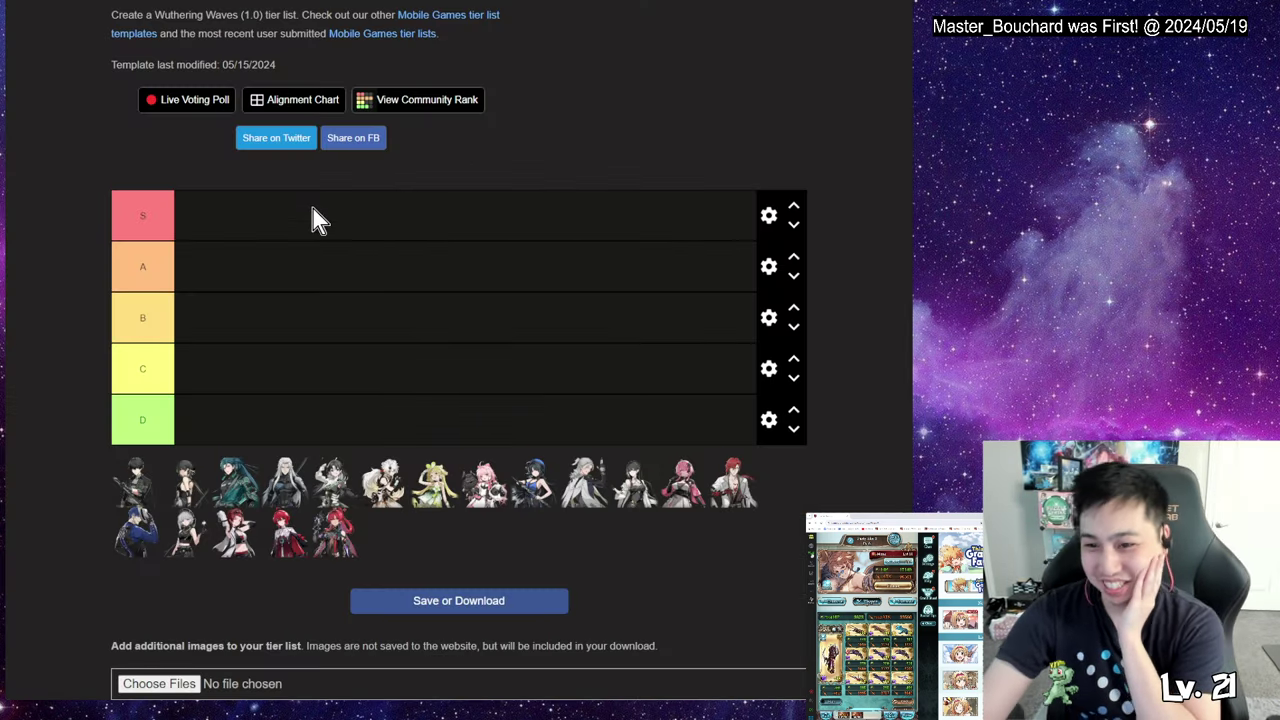
# - Place the red-haired, teal-haired and dark-clad gunner portraits in the S tier
pyautogui.moveTo(345, 535)
pyautogui.mouseDown()
pyautogui.moveTo(268, 288)
pyautogui.moveTo(205, 218)
pyautogui.mouseUp()
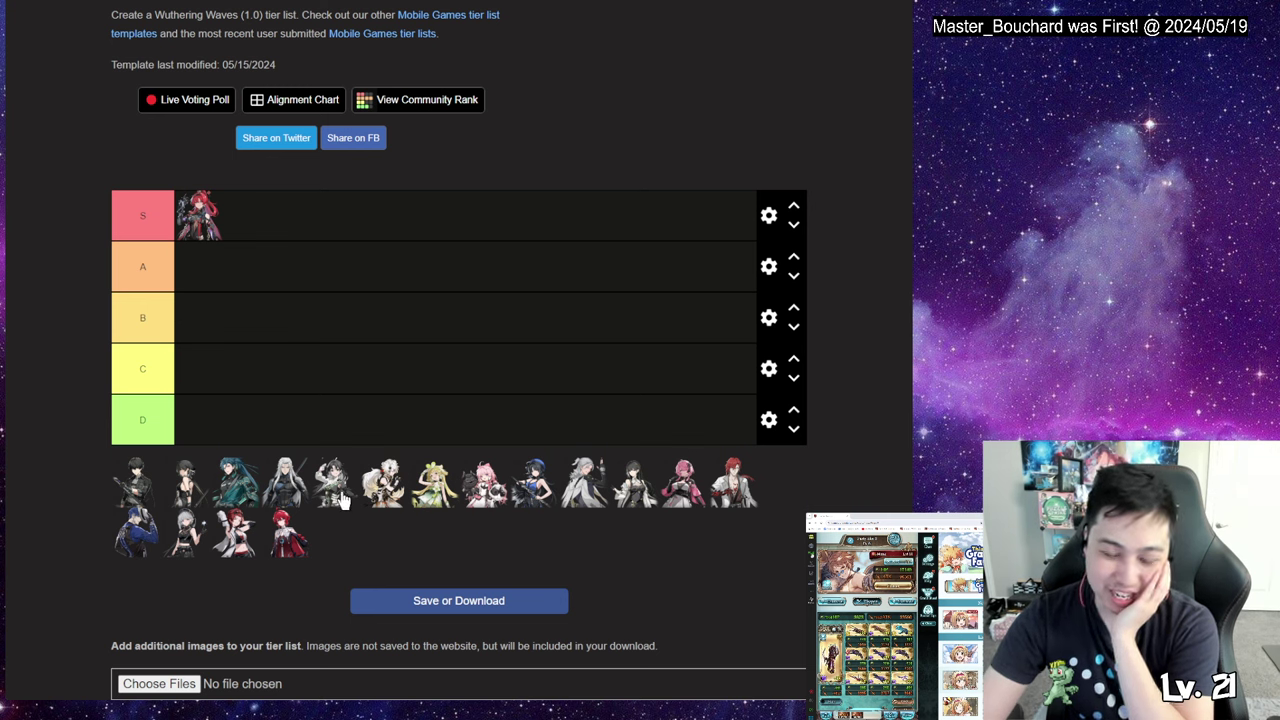
pyautogui.moveTo(240, 485)
pyautogui.mouseDown()
pyautogui.moveTo(294, 331)
pyautogui.moveTo(263, 214)
pyautogui.mouseUp()
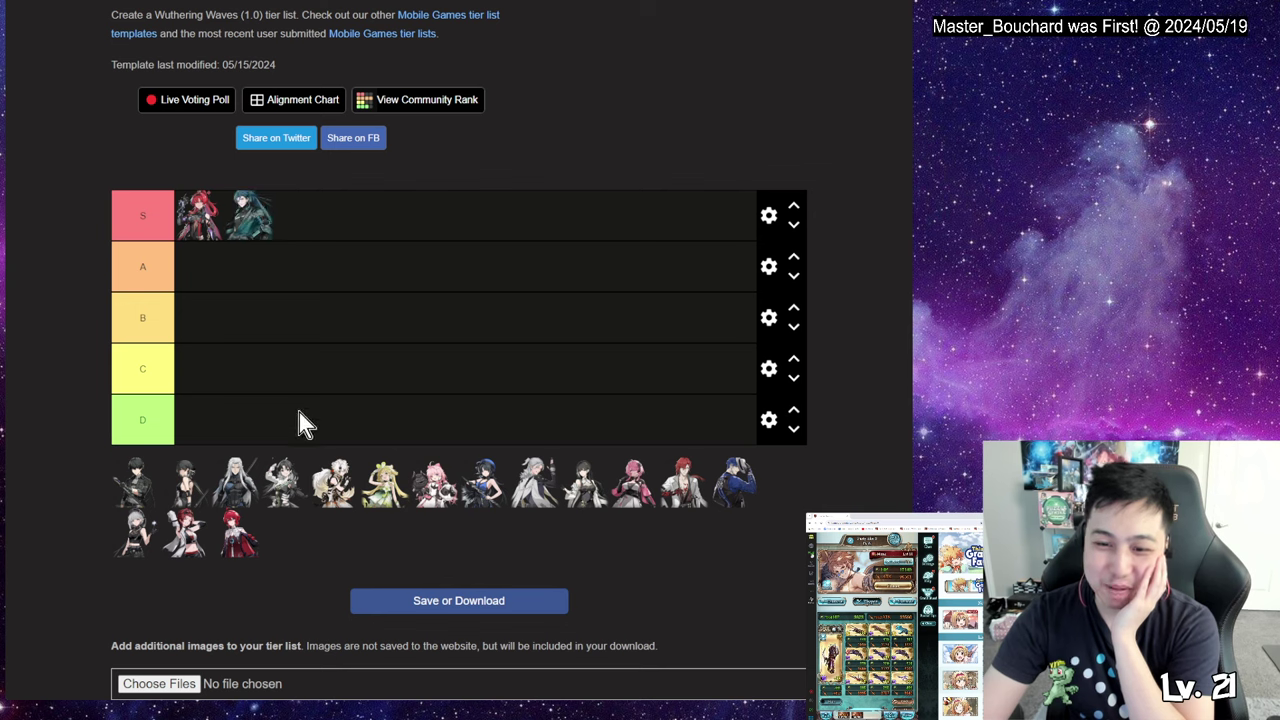
pyautogui.moveTo(282, 488)
pyautogui.mouseDown()
pyautogui.moveTo(349, 238)
pyautogui.moveTo(302, 224)
pyautogui.moveTo(303, 262)
pyautogui.moveTo(302, 222)
pyautogui.mouseUp()
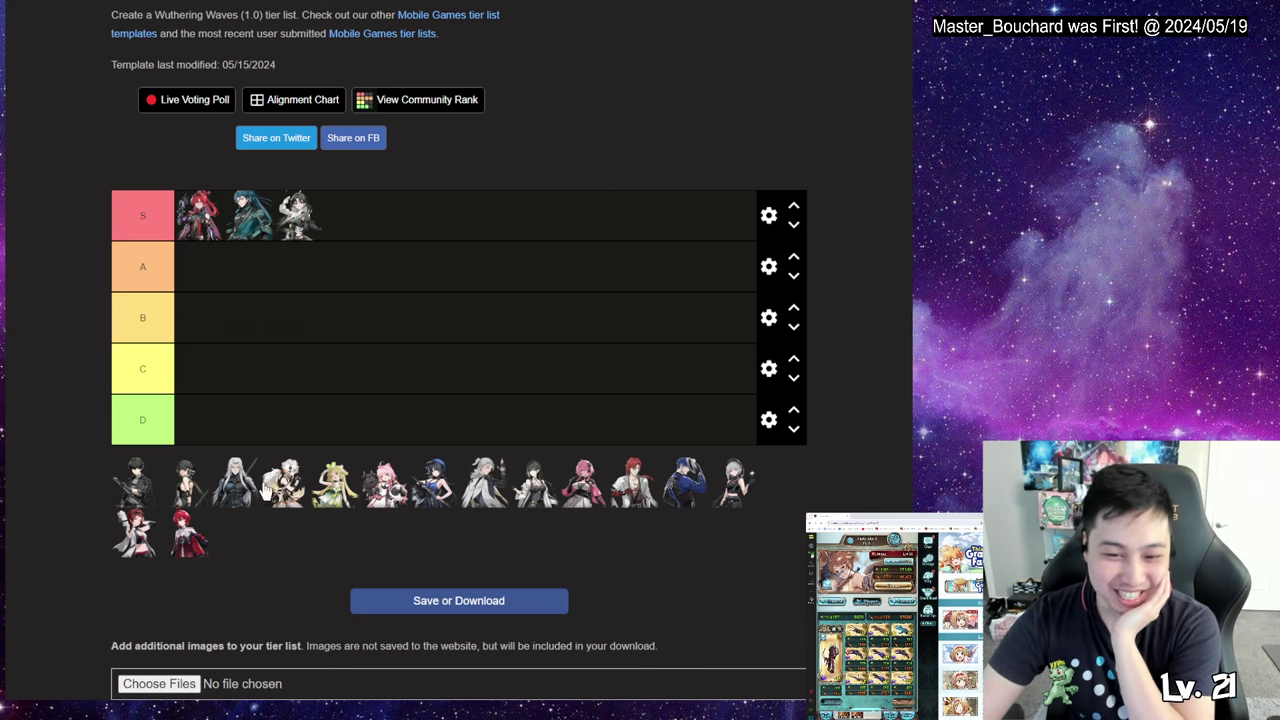
# - Add the white-haired portrait as the fourth character in the S tier
pyautogui.moveTo(235, 500)
pyautogui.mouseDown()
pyautogui.moveTo(294, 400)
pyautogui.moveTo(365, 222)
pyautogui.moveTo(350, 220)
pyautogui.mouseUp()
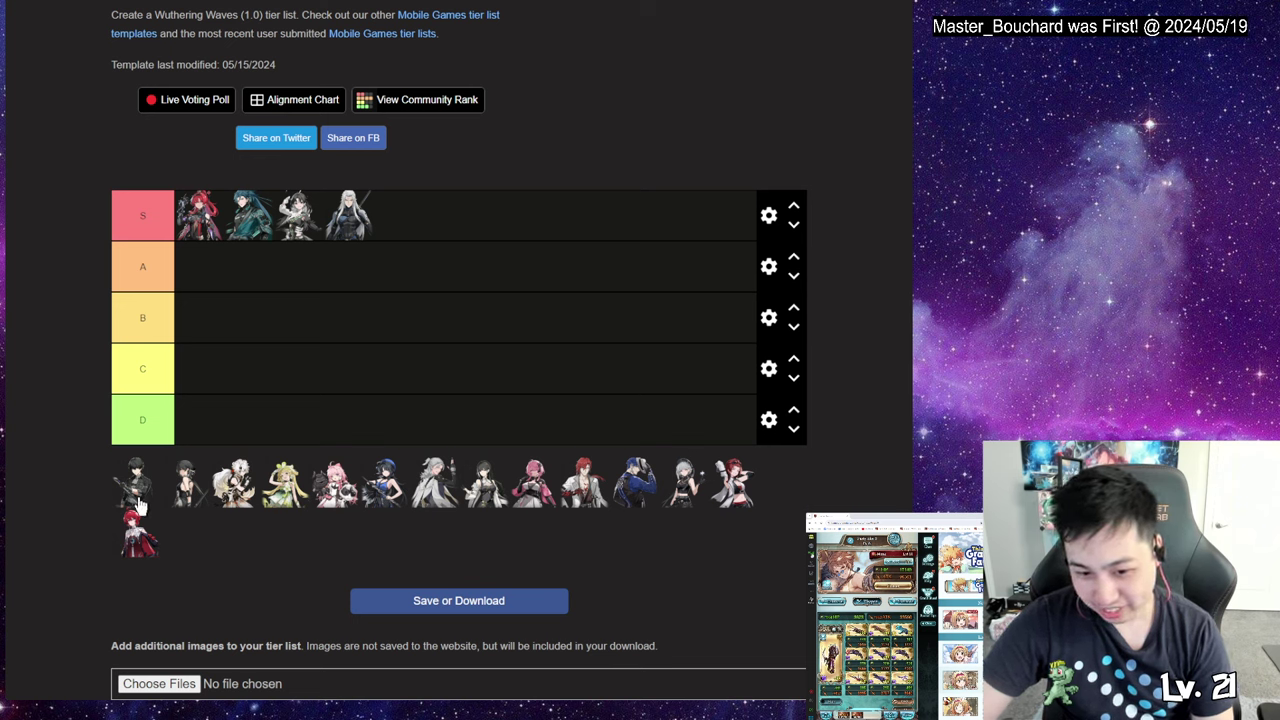
# - Put the dark-haired male in C and the black-haired and white-haired characters in B
pyautogui.moveTo(145, 480)
pyautogui.mouseDown()
pyautogui.moveTo(205, 385)
pyautogui.moveTo(210, 418)
pyautogui.moveTo(207, 378)
pyautogui.mouseUp()
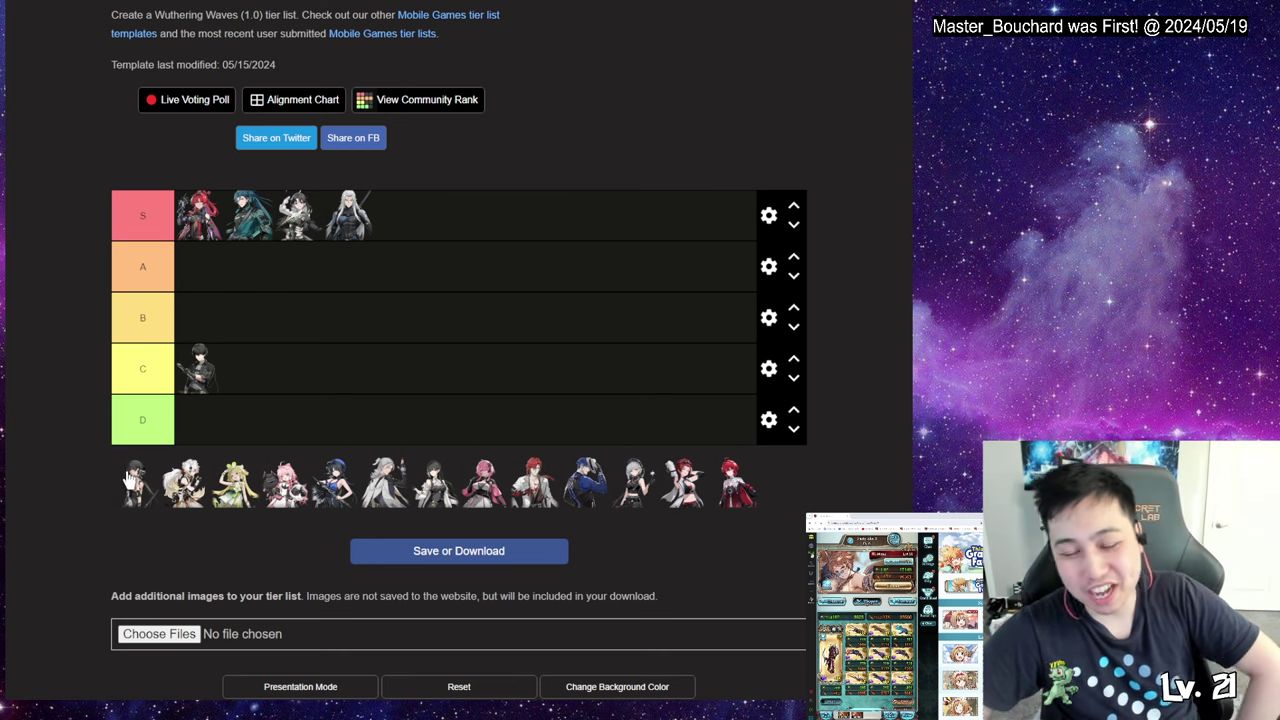
pyautogui.moveTo(132, 495)
pyautogui.mouseDown()
pyautogui.moveTo(166, 364)
pyautogui.moveTo(200, 318)
pyautogui.mouseUp()
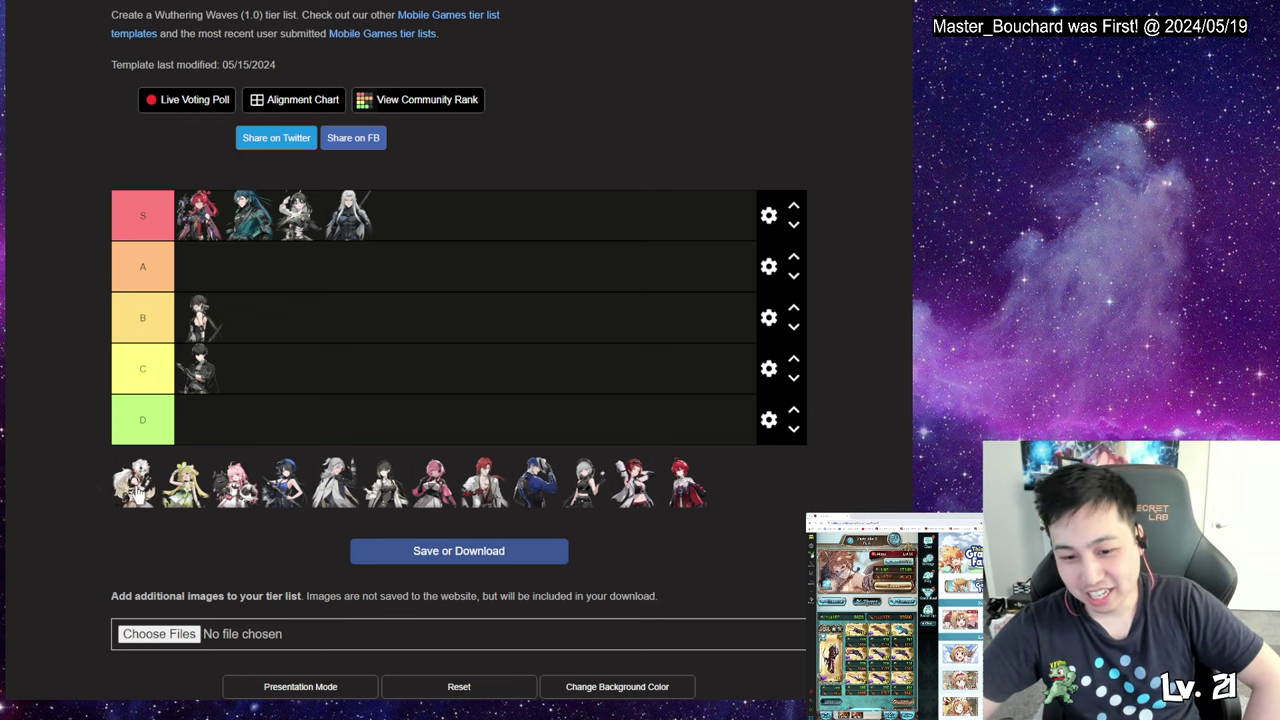
pyautogui.moveTo(144, 490)
pyautogui.mouseDown()
pyautogui.moveTo(255, 368)
pyautogui.moveTo(268, 328)
pyautogui.moveTo(260, 342)
pyautogui.mouseUp()
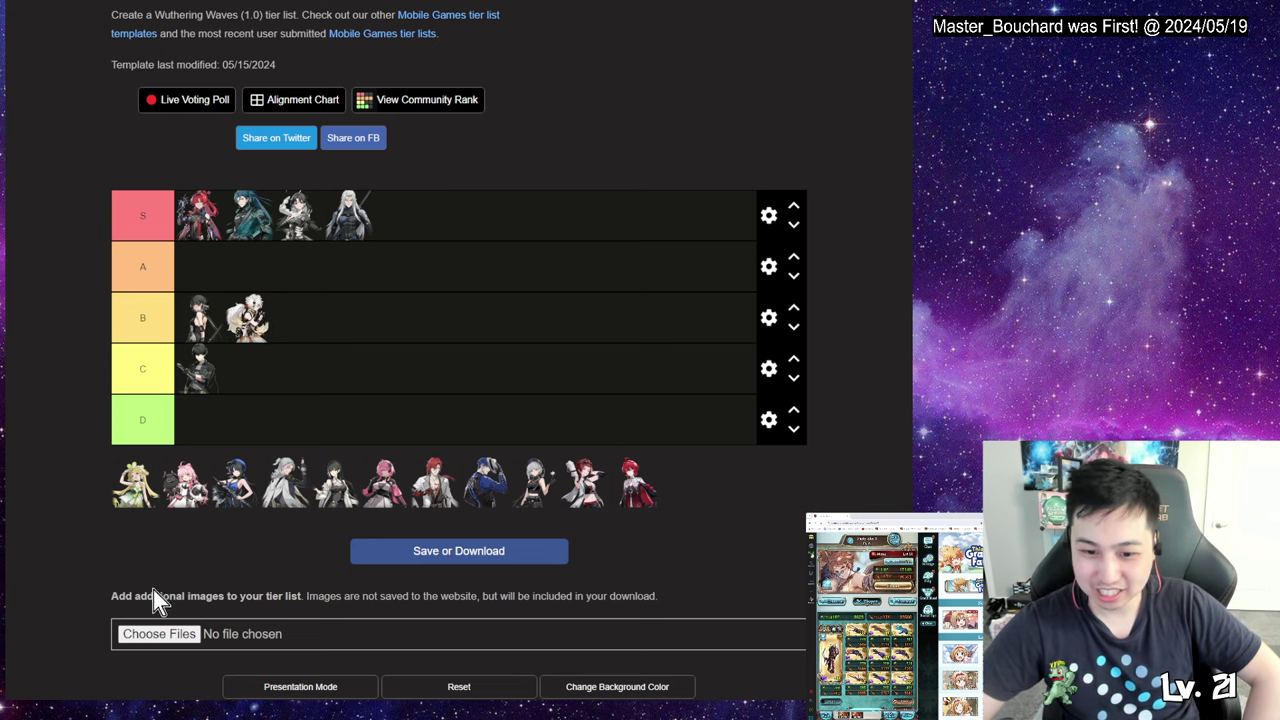
pyautogui.moveTo(136, 494)
pyautogui.mouseDown()
pyautogui.moveTo(84, 400)
pyautogui.moveTo(137, 505)
pyautogui.mouseUp()
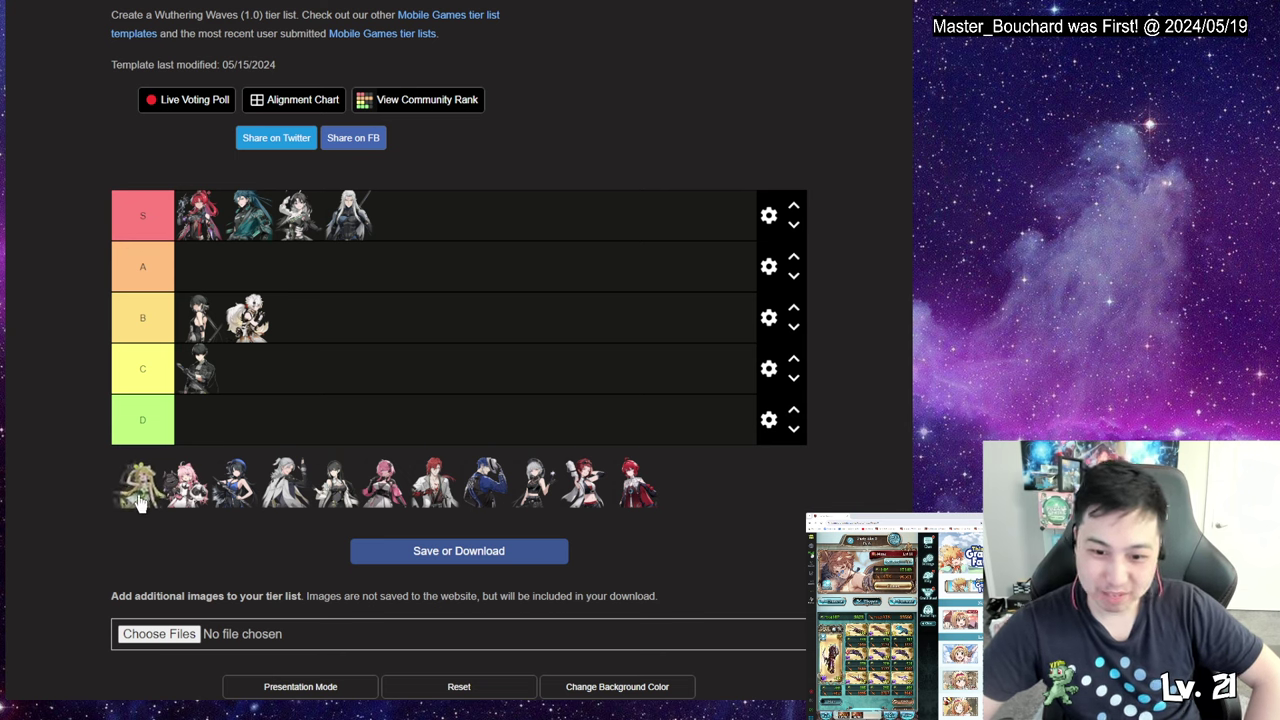
# - Add the blonde character in green to B and the pink-haired character to A
pyautogui.moveTo(140, 503)
pyautogui.mouseDown()
pyautogui.moveTo(235, 372)
pyautogui.moveTo(237, 330)
pyautogui.mouseUp()
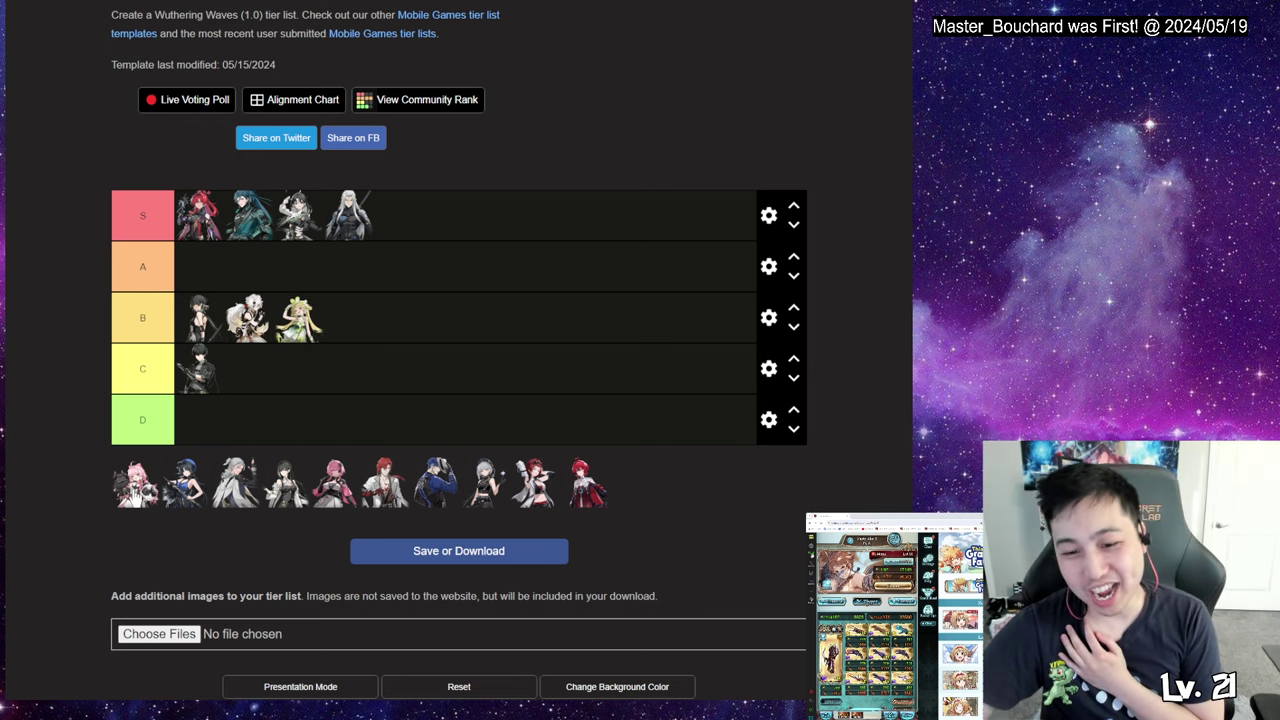
pyautogui.moveTo(148, 484)
pyautogui.mouseDown()
pyautogui.moveTo(131, 490)
pyautogui.moveTo(203, 280)
pyautogui.mouseUp()
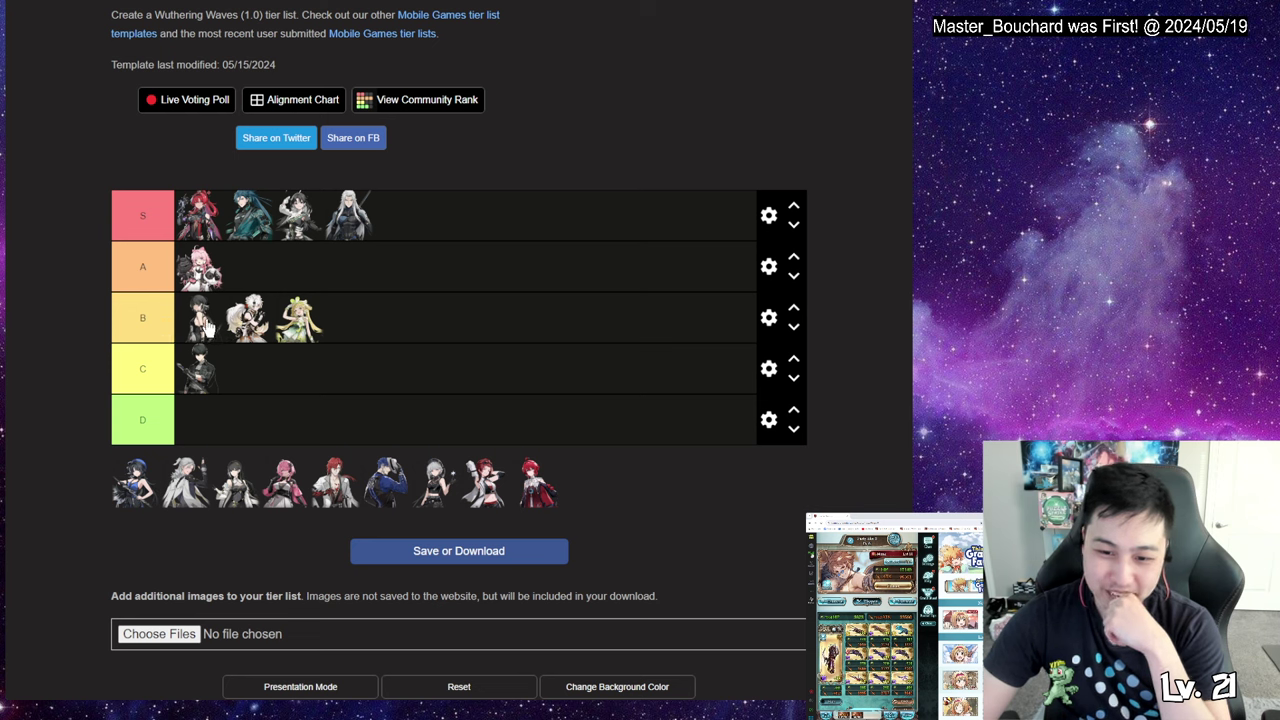
# - Rank a blue-haired character in C, a black-haired one in B, and two more in A, including a pink-haired one
pyautogui.moveTo(138, 482)
pyautogui.mouseDown()
pyautogui.moveTo(118, 366)
pyautogui.moveTo(122, 487)
pyautogui.moveTo(389, 360)
pyautogui.moveTo(352, 328)
pyautogui.mouseUp()
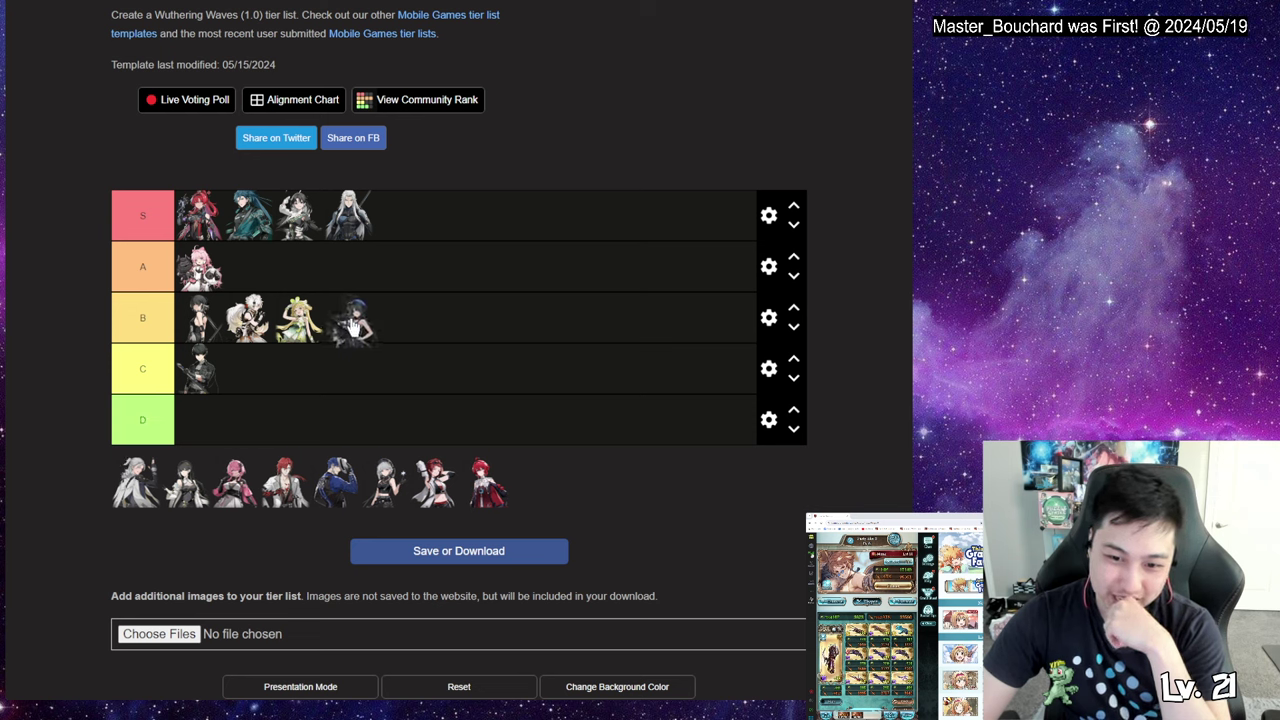
pyautogui.moveTo(352, 328); pyautogui.dragTo(202, 379)
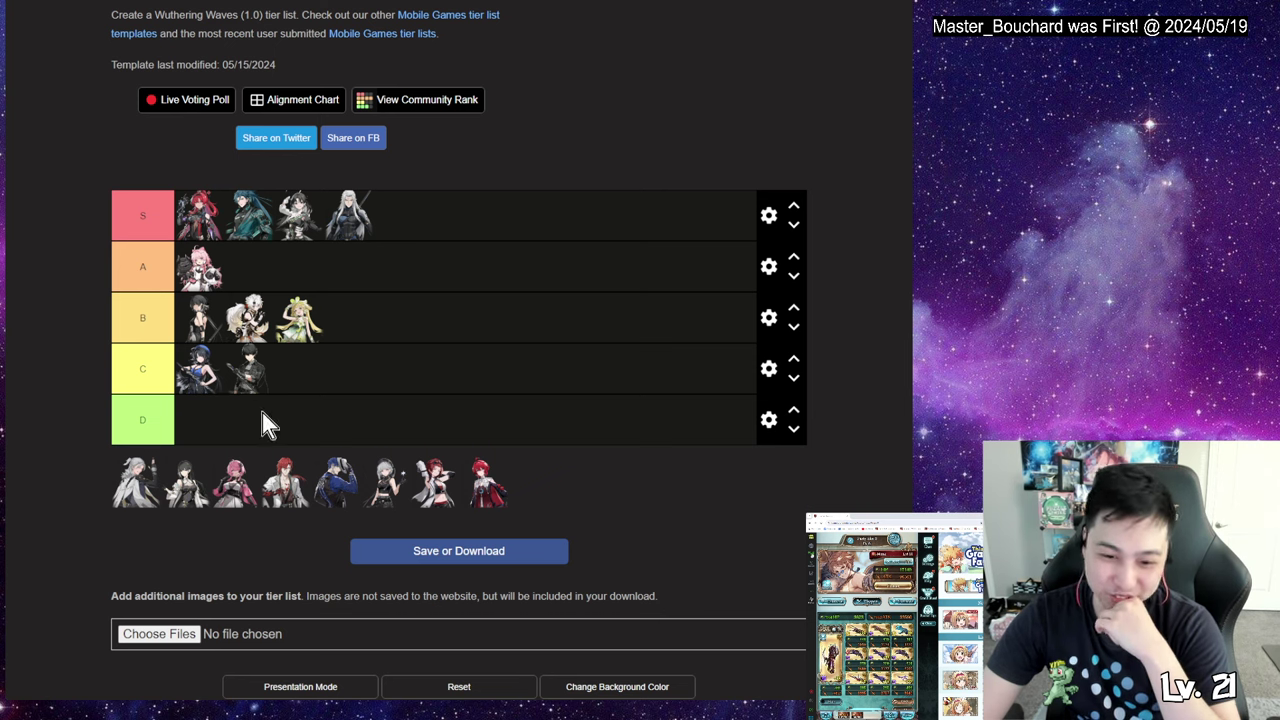
pyautogui.moveTo(140, 495)
pyautogui.mouseDown()
pyautogui.moveTo(115, 440)
pyautogui.moveTo(145, 503)
pyautogui.moveTo(134, 490)
pyautogui.moveTo(147, 495)
pyautogui.moveTo(195, 262)
pyautogui.moveTo(175, 265)
pyautogui.moveTo(193, 280)
pyautogui.mouseUp()
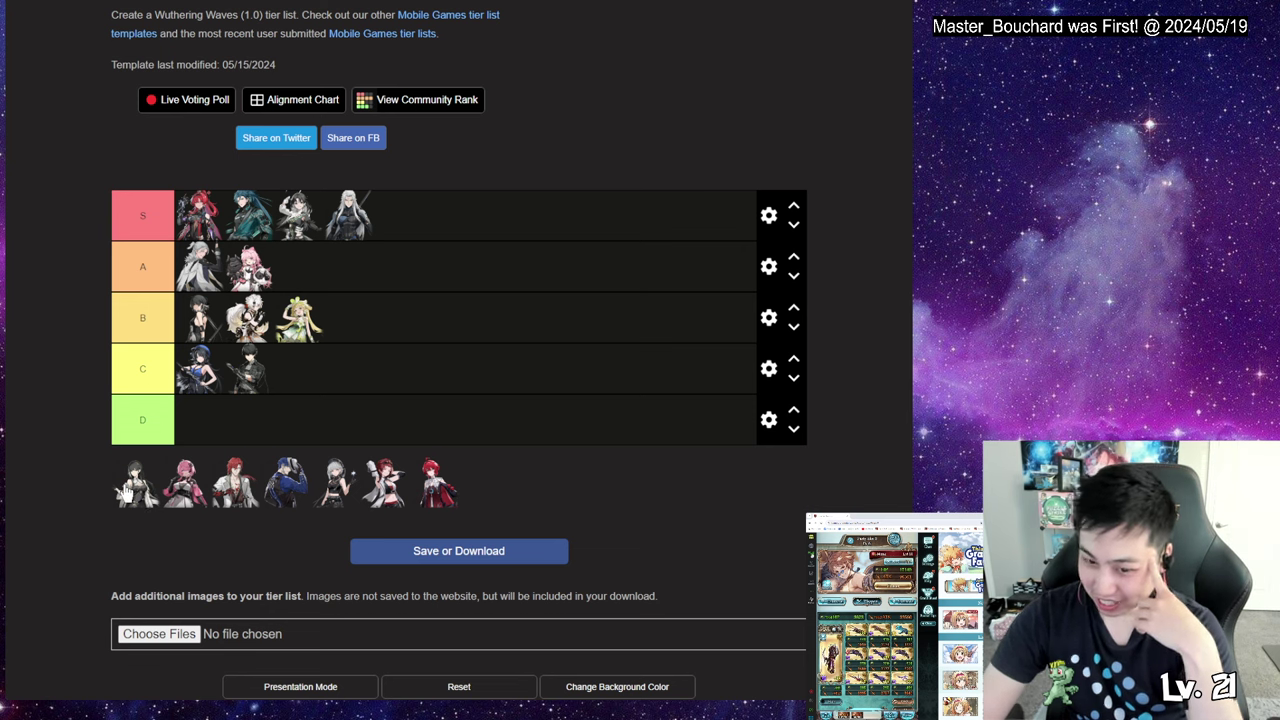
pyautogui.moveTo(133, 490)
pyautogui.mouseDown()
pyautogui.moveTo(225, 320)
pyautogui.moveTo(200, 318)
pyautogui.moveTo(244, 328)
pyautogui.moveTo(185, 322)
pyautogui.moveTo(198, 322)
pyautogui.mouseUp()
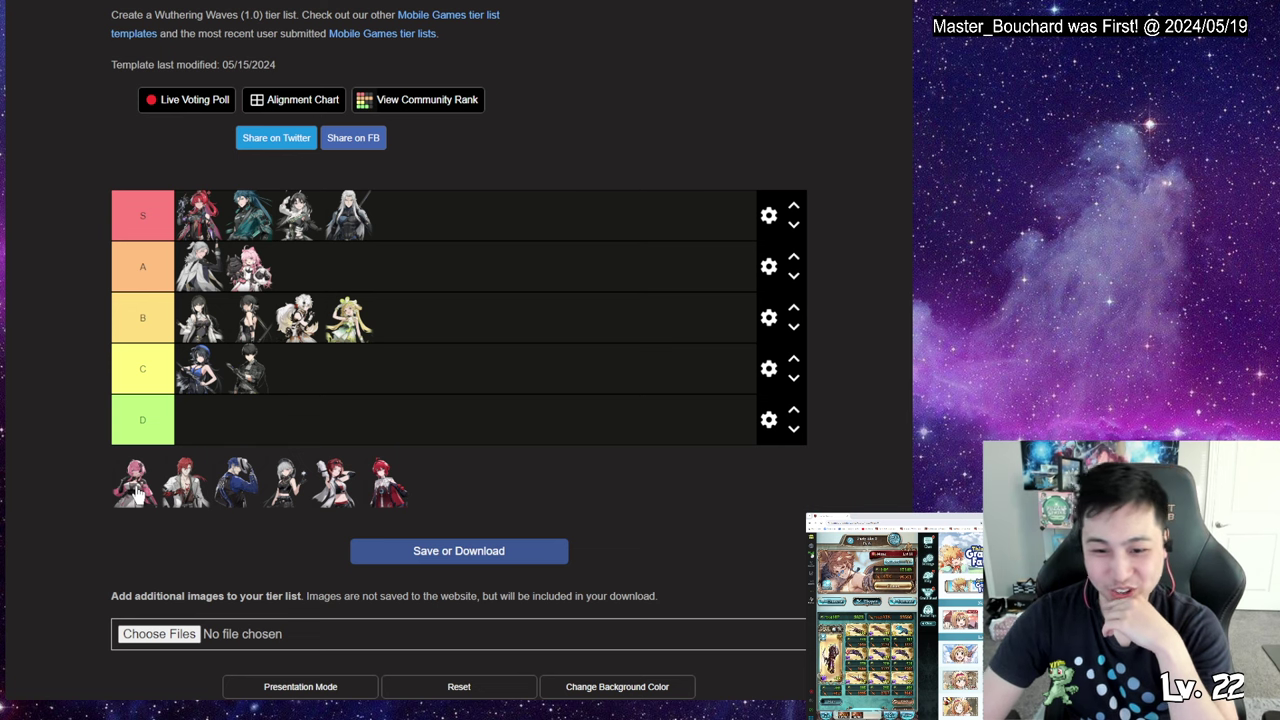
pyautogui.moveTo(137, 492)
pyautogui.mouseDown()
pyautogui.moveTo(340, 330)
pyautogui.moveTo(325, 277)
pyautogui.moveTo(240, 268)
pyautogui.mouseUp()
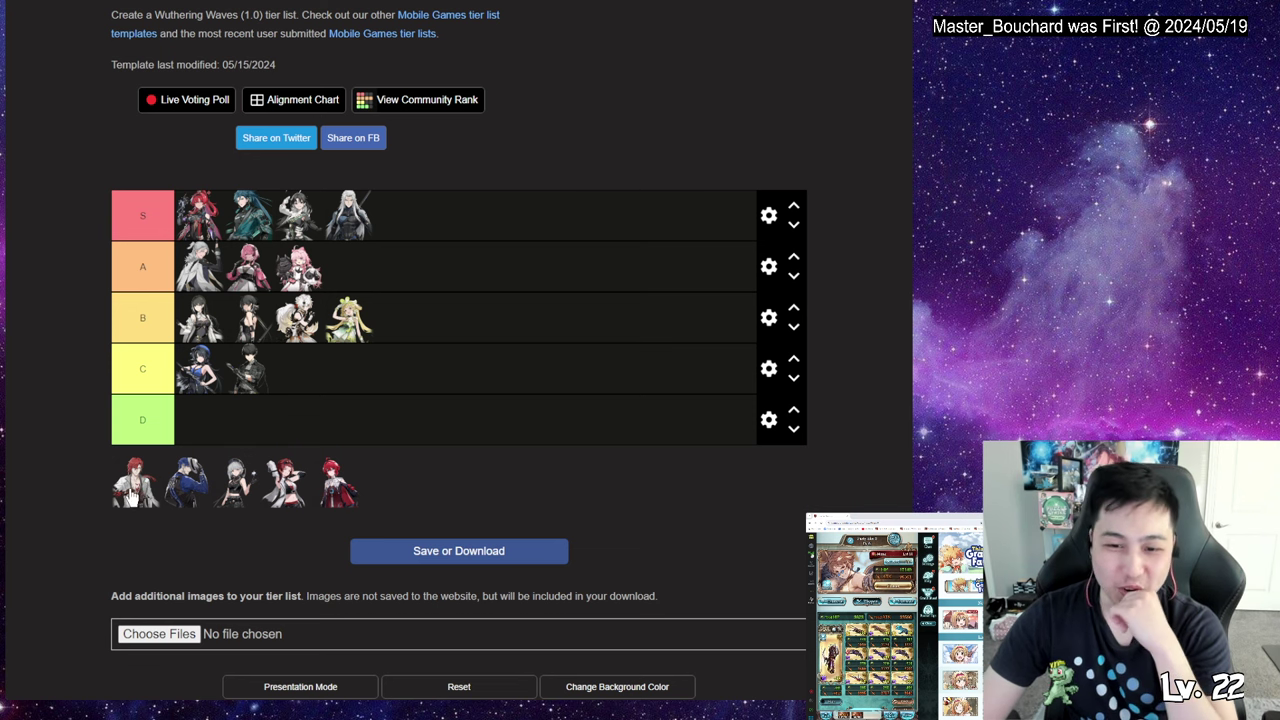
# - Add the red-haired character to B after the white-haired one, the blue-armored one to C, and the black-haired man to D
pyautogui.moveTo(130, 490)
pyautogui.mouseDown()
pyautogui.moveTo(190, 470)
pyautogui.moveTo(300, 330)
pyautogui.mouseUp()
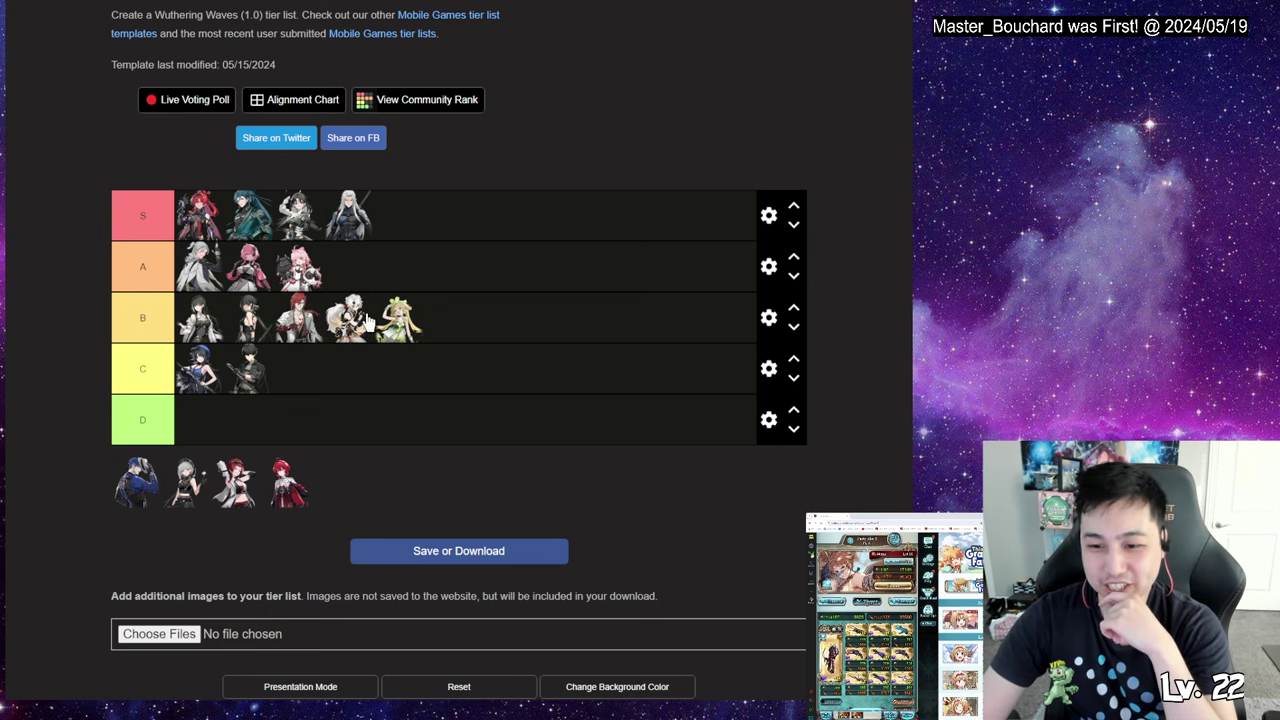
pyautogui.moveTo(350, 328); pyautogui.dragTo(277, 330)
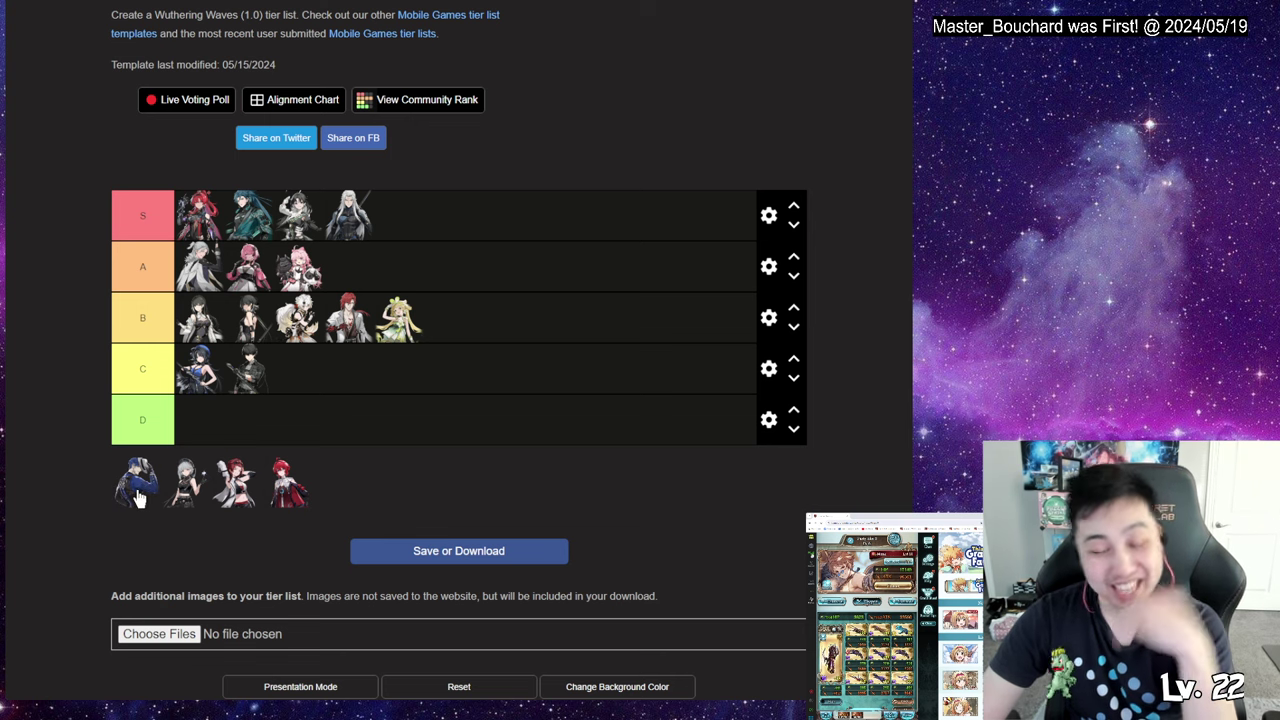
pyautogui.moveTo(139, 495)
pyautogui.mouseDown()
pyautogui.moveTo(167, 425)
pyautogui.moveTo(247, 370)
pyautogui.moveTo(244, 384)
pyautogui.moveTo(320, 380)
pyautogui.moveTo(281, 379)
pyautogui.mouseUp()
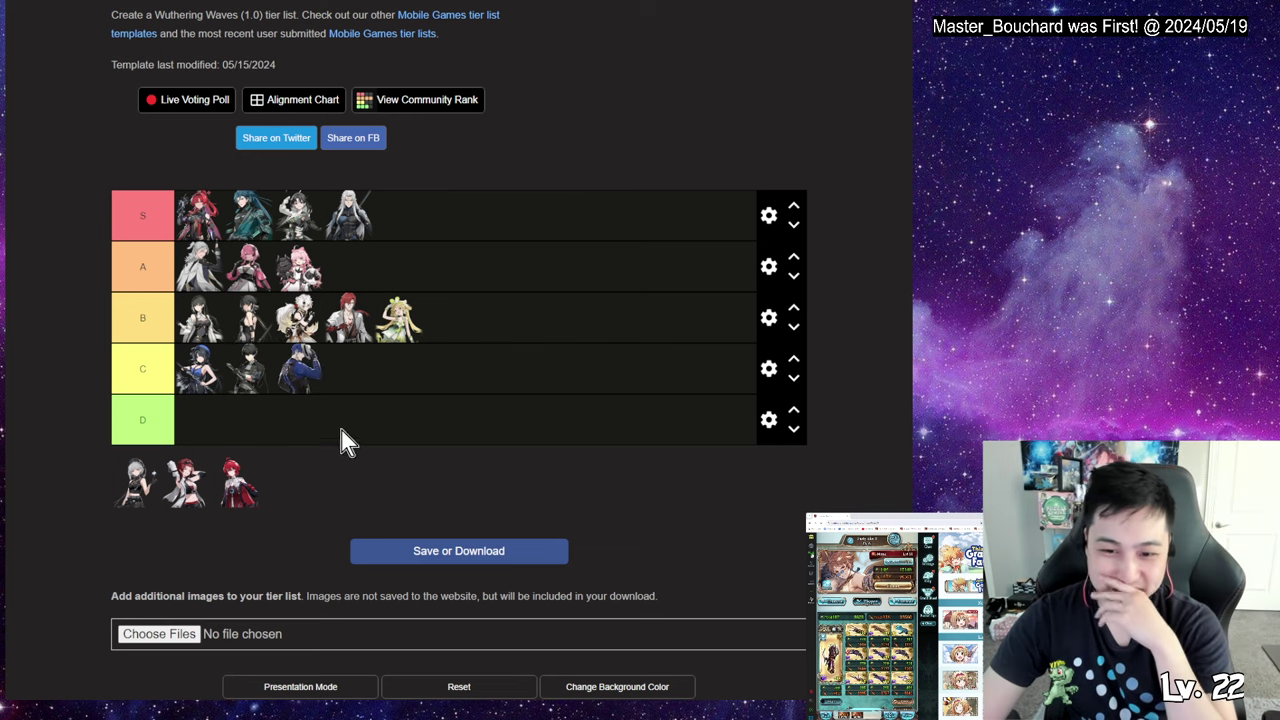
pyautogui.moveTo(326, 420)
pyautogui.mouseDown()
pyautogui.moveTo(350, 373)
pyautogui.moveTo(295, 423)
pyautogui.moveTo(404, 445)
pyautogui.mouseUp()
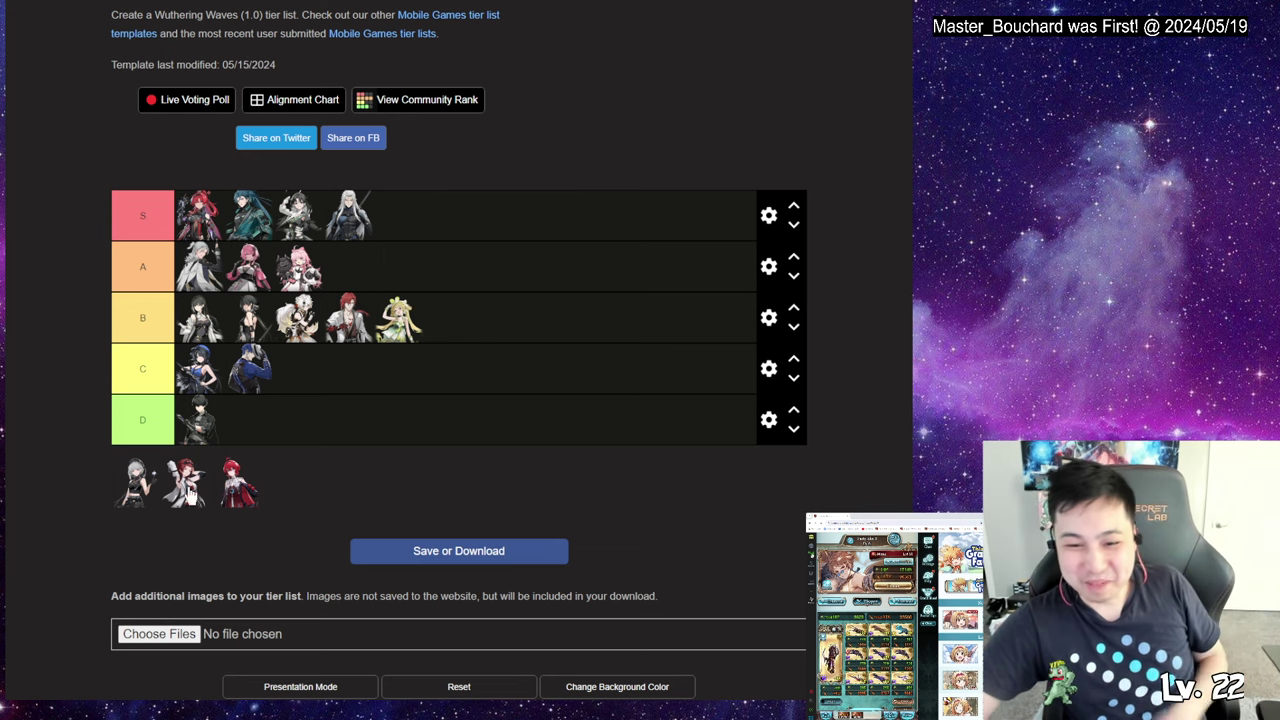
# - Add the silver-haired character to B and move the white-haired one to second place there
pyautogui.moveTo(145, 492)
pyautogui.mouseDown()
pyautogui.moveTo(352, 378)
pyautogui.moveTo(322, 374)
pyautogui.moveTo(488, 318)
pyautogui.moveTo(125, 490)
pyautogui.moveTo(420, 330)
pyautogui.moveTo(405, 320)
pyautogui.moveTo(490, 335)
pyautogui.moveTo(300, 328)
pyautogui.moveTo(423, 325)
pyautogui.moveTo(300, 330)
pyautogui.moveTo(410, 330)
pyautogui.moveTo(342, 336)
pyautogui.mouseUp()
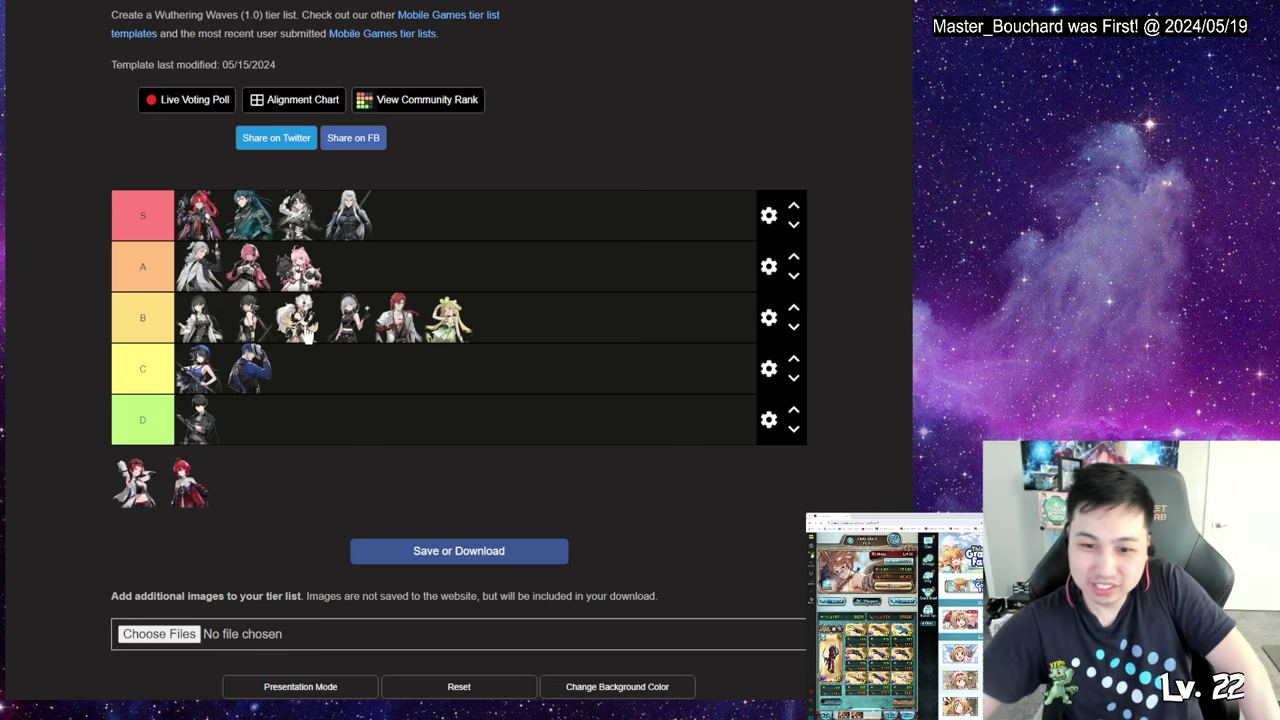
pyautogui.moveTo(305, 335); pyautogui.dragTo(240, 325)
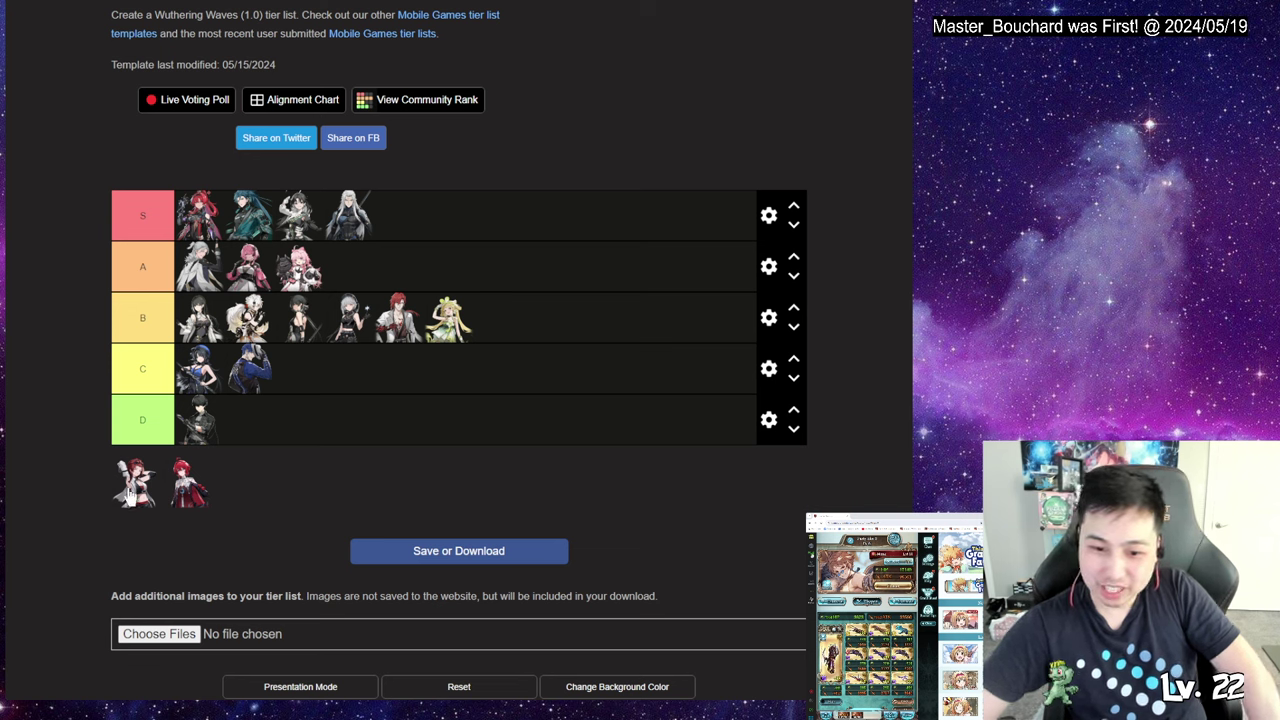
# - Place the red-haired character in white at the end of the B tier
pyautogui.moveTo(147, 492)
pyautogui.mouseDown()
pyautogui.moveTo(147, 480)
pyautogui.moveTo(132, 500)
pyautogui.moveTo(145, 507)
pyautogui.moveTo(128, 502)
pyautogui.mouseUp()
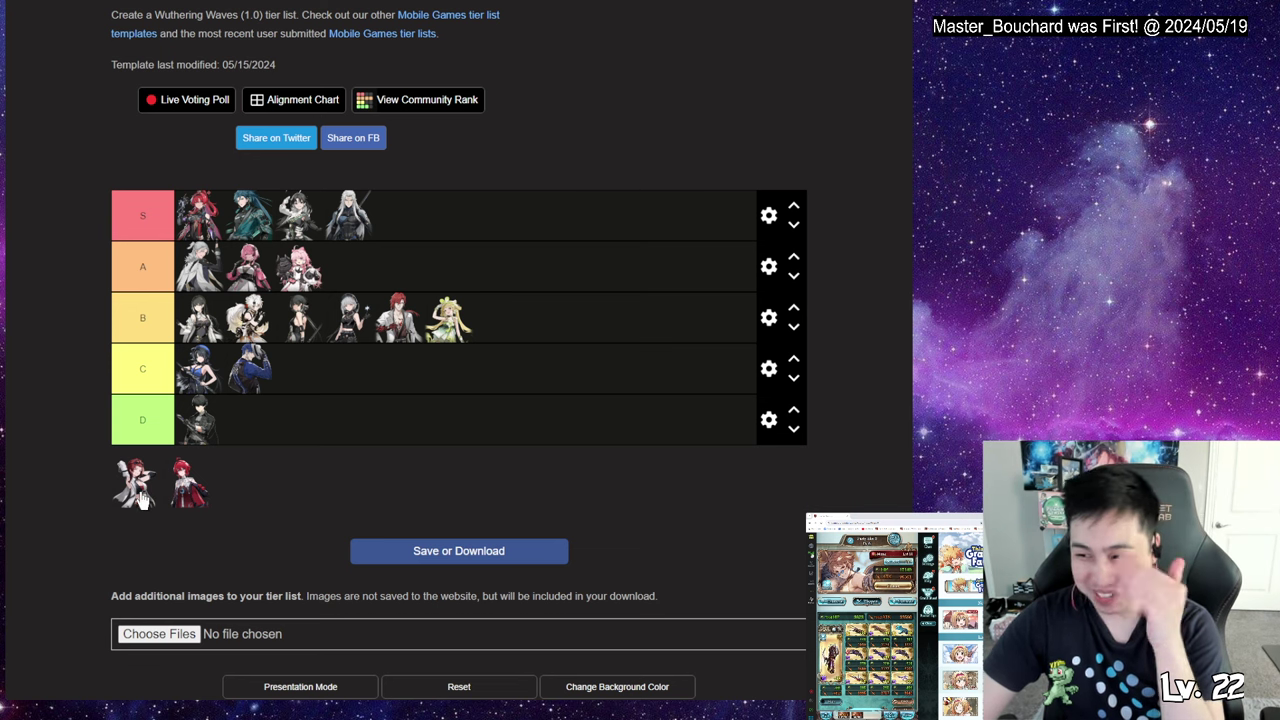
pyautogui.moveTo(140, 500); pyautogui.dragTo(490, 340)
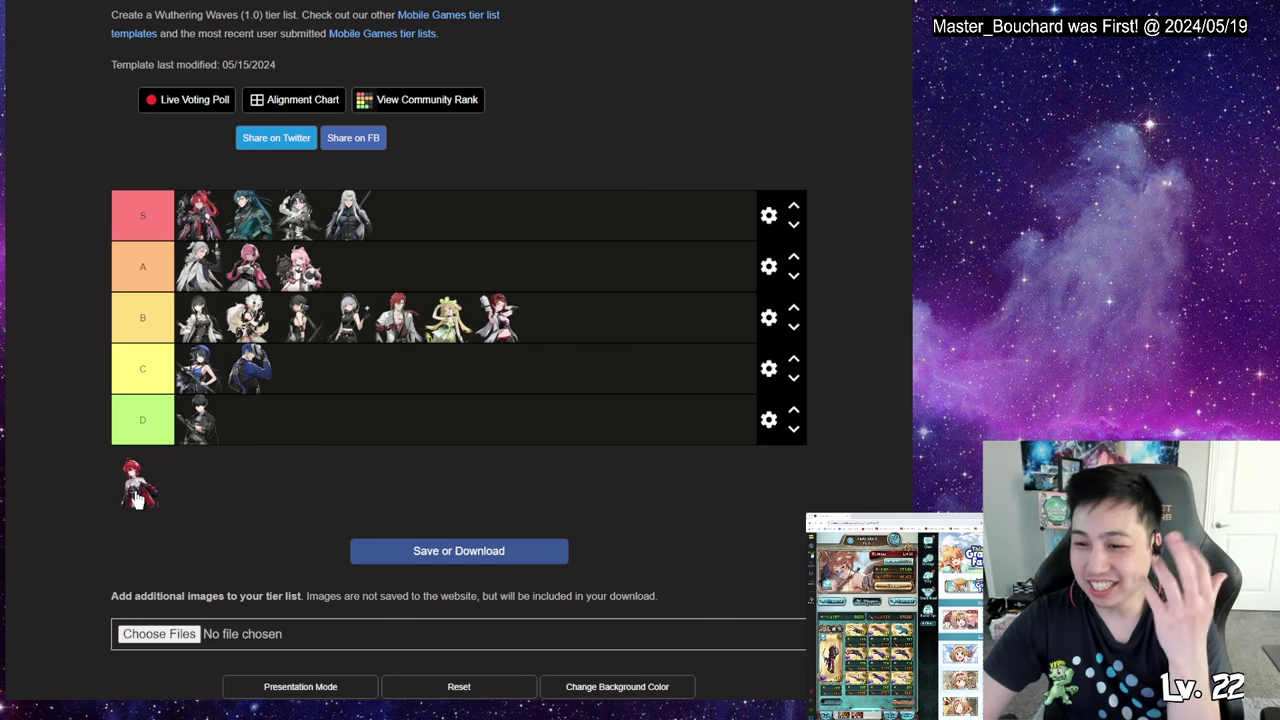
# - Rank the last red-haired character in A and swap B's black-haired and grey-haired characters
pyautogui.moveTo(137, 497)
pyautogui.mouseDown()
pyautogui.moveTo(214, 437)
pyautogui.moveTo(305, 268)
pyautogui.mouseUp()
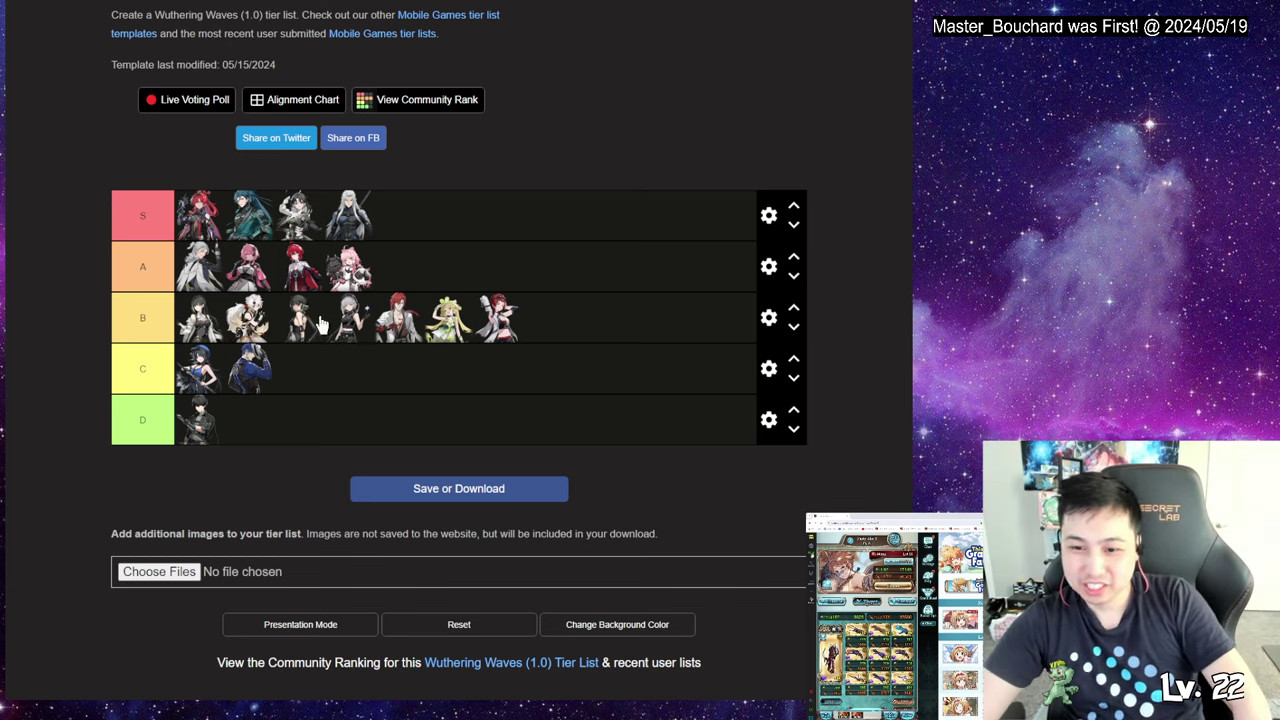
pyautogui.moveTo(306, 333); pyautogui.dragTo(360, 346)
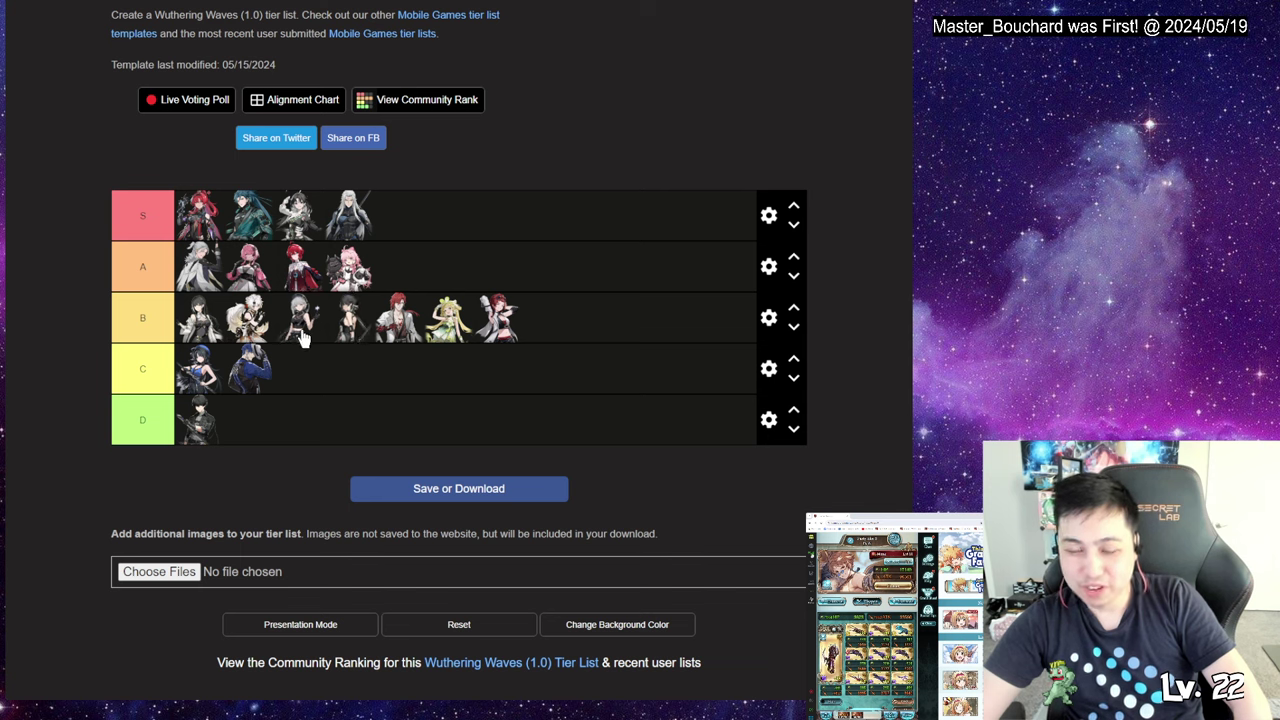